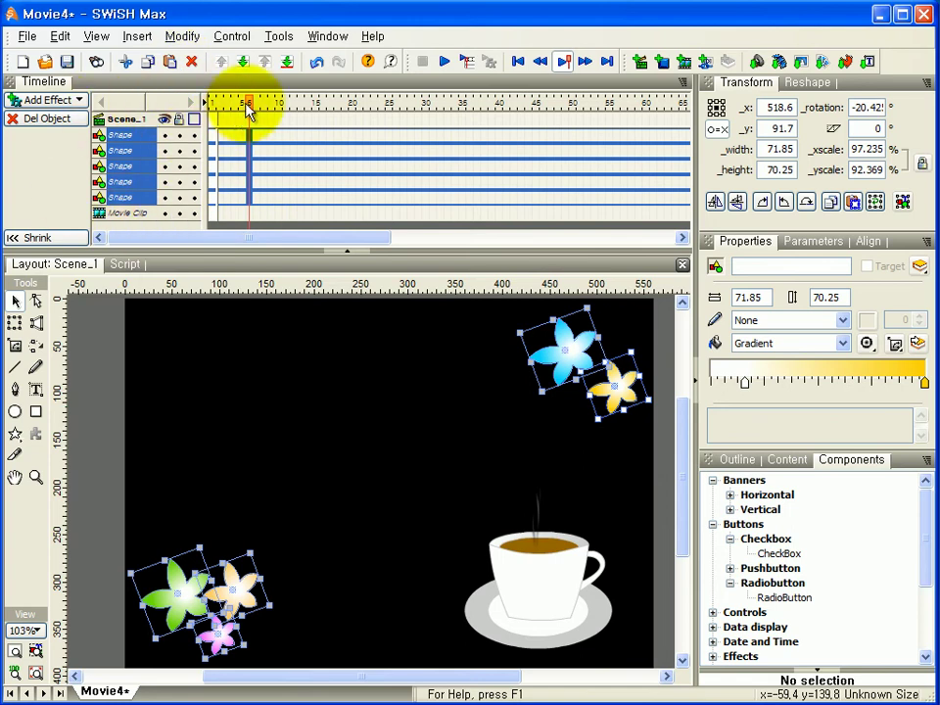
Add a Move effect spanning frames 1 to 20 to the five selected flower shapes.
drag(250, 103, 211, 103)
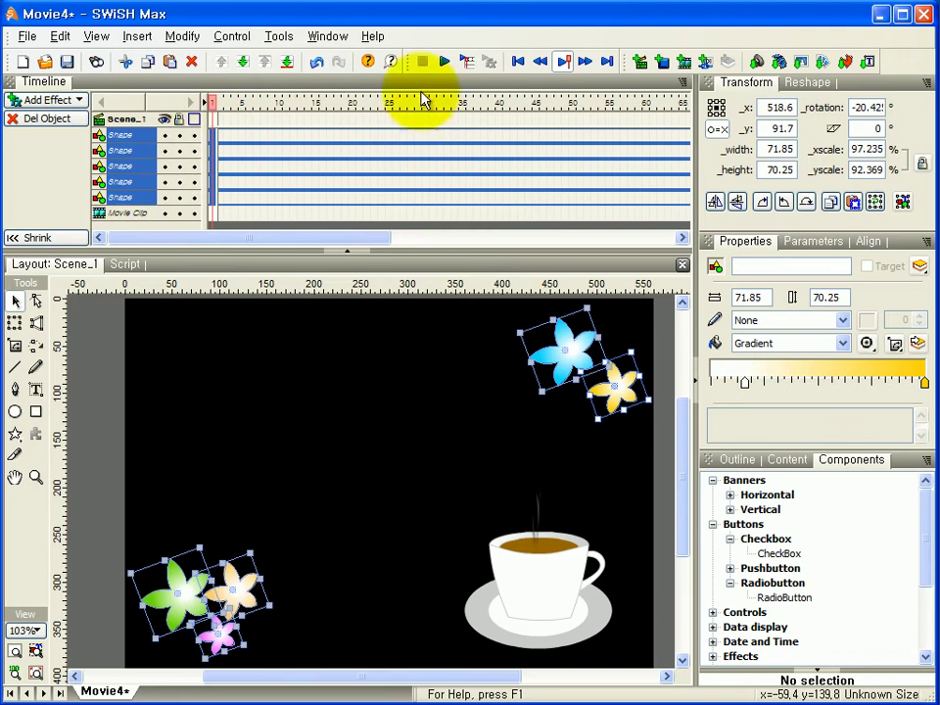
click(352, 143)
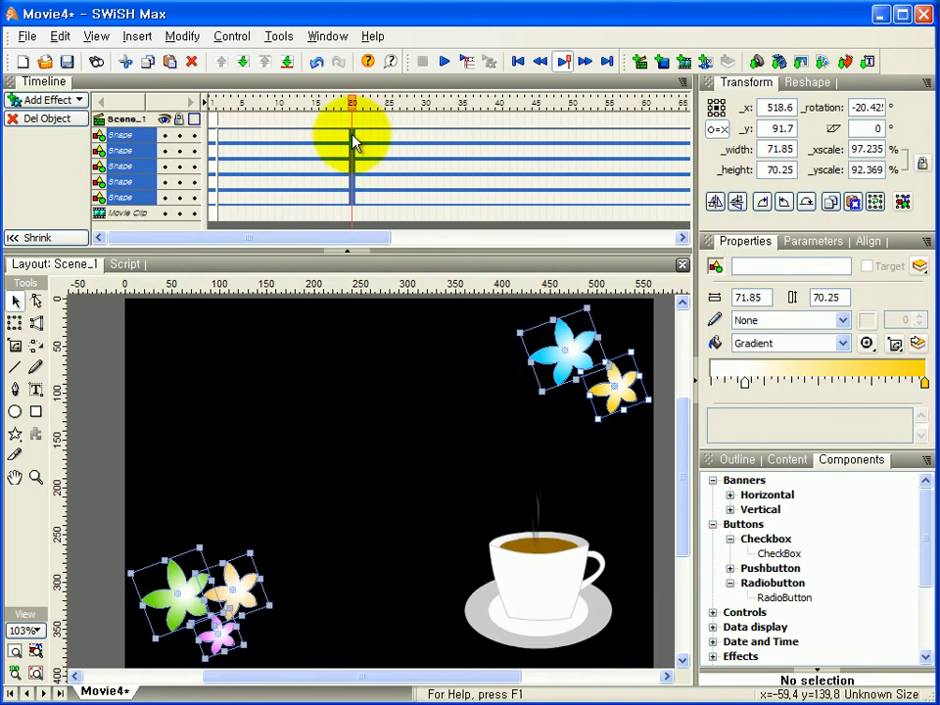
double_click(353, 143)
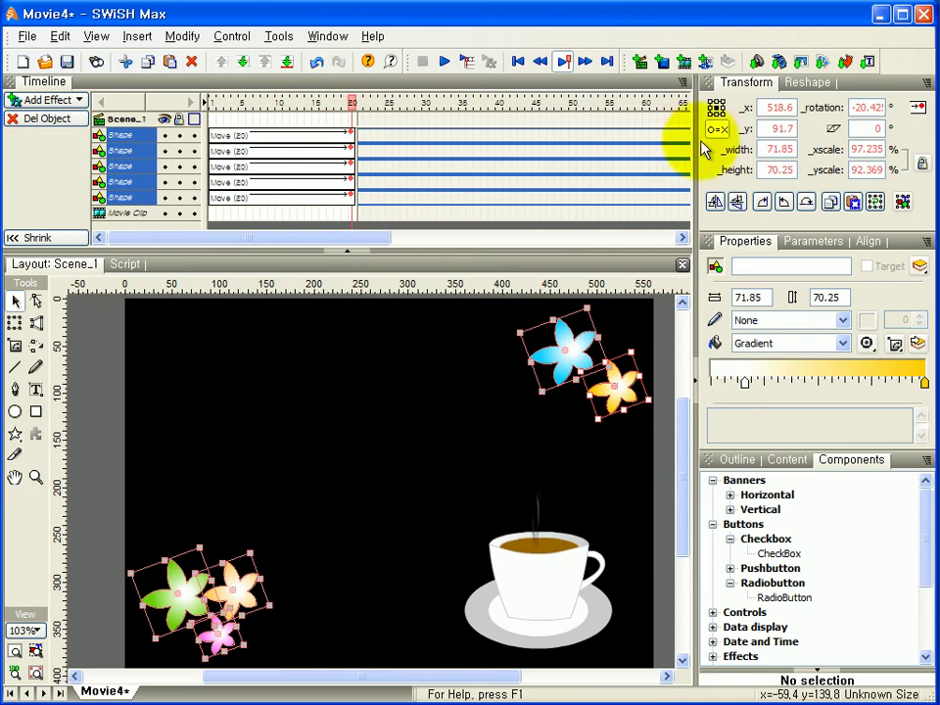
Set the flowers' rotation at the end of the Move effect to 360° and preview the animation.
double_click(852, 108)
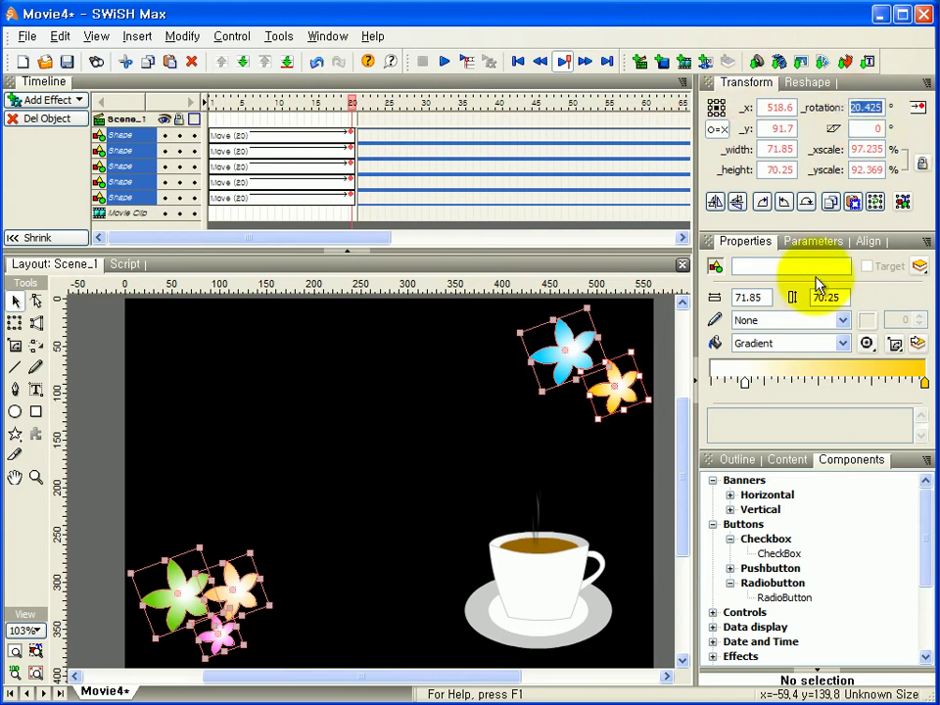
text(360)
key(Return)
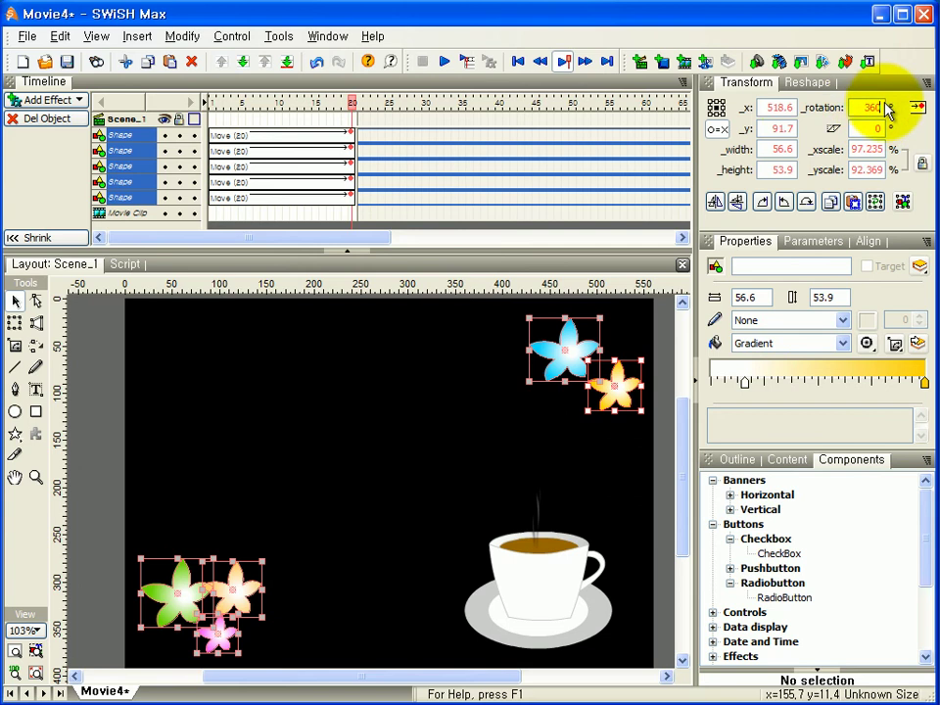
click(446, 64)
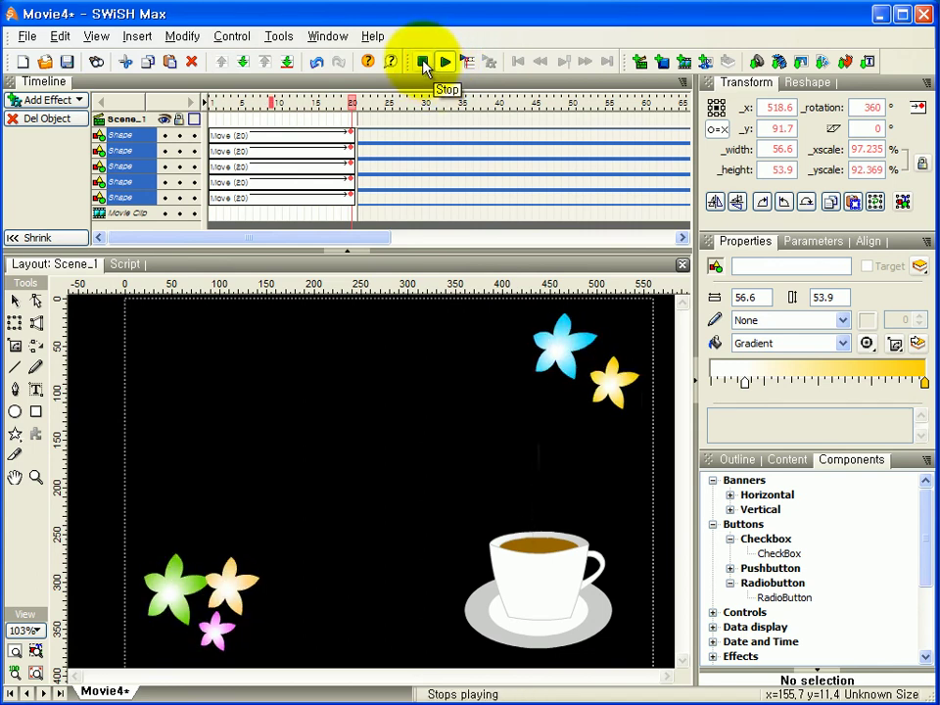
click(423, 65)
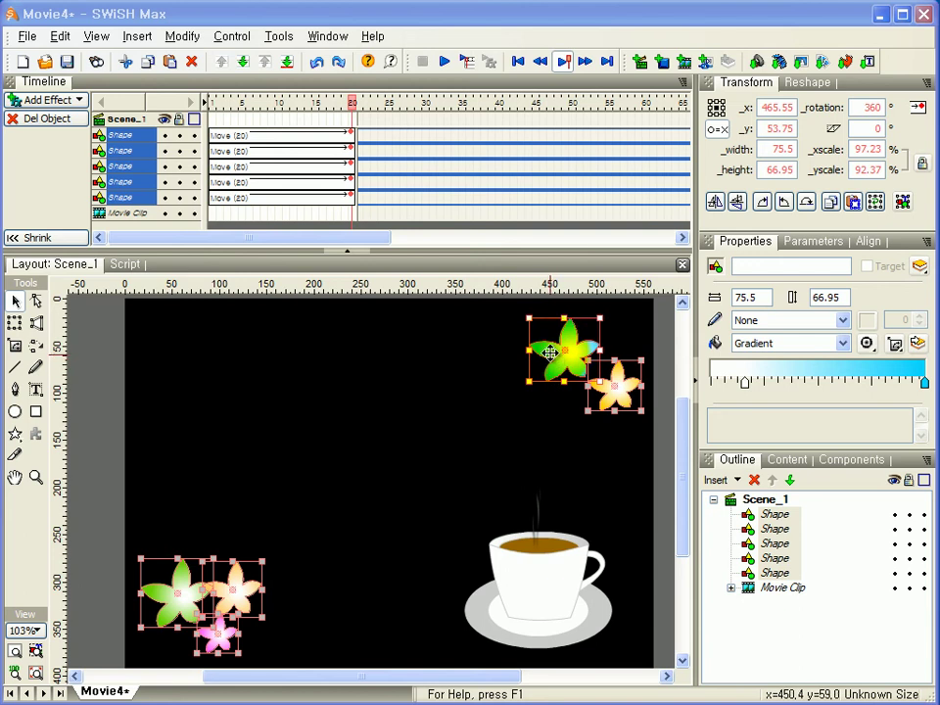
Group the five flower shapes as a movie clip and preview the scene.
right_click(549, 351)
mouse_move(577, 462)
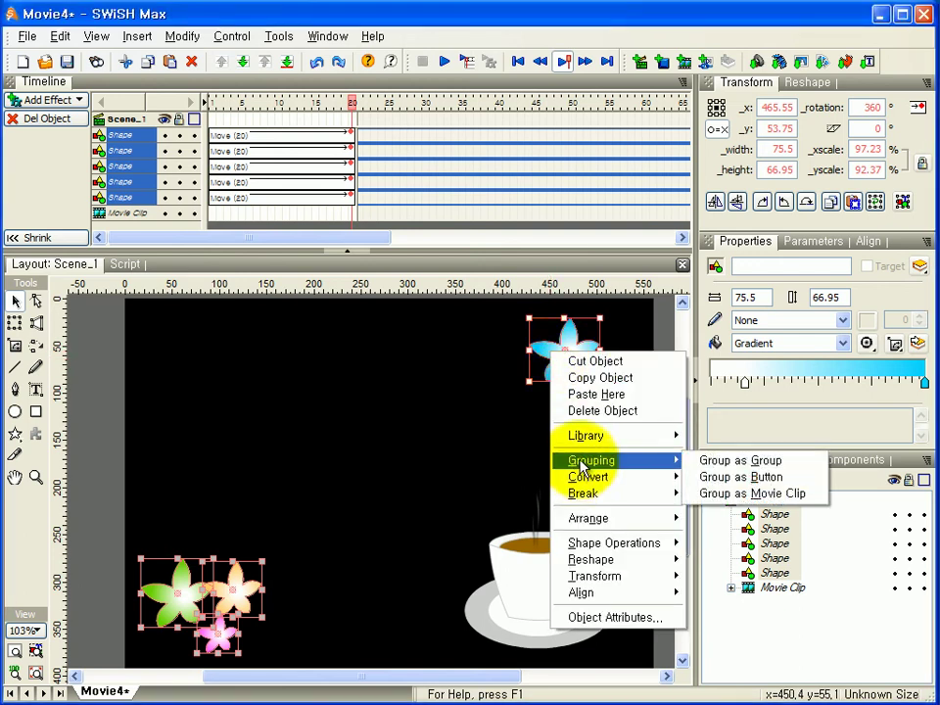
click(775, 493)
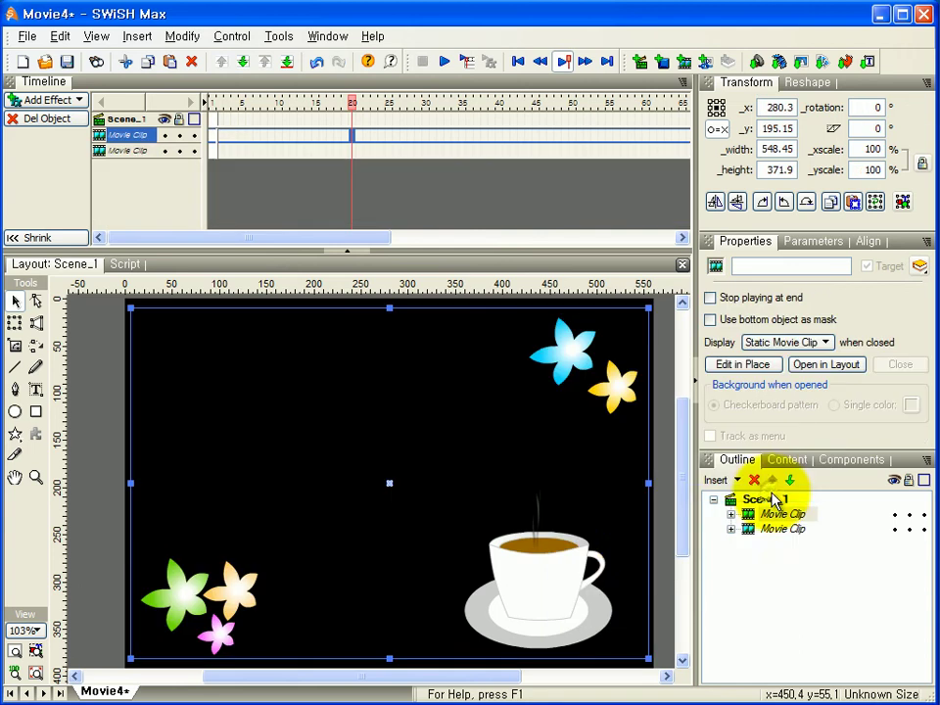
click(445, 61)
click(423, 61)
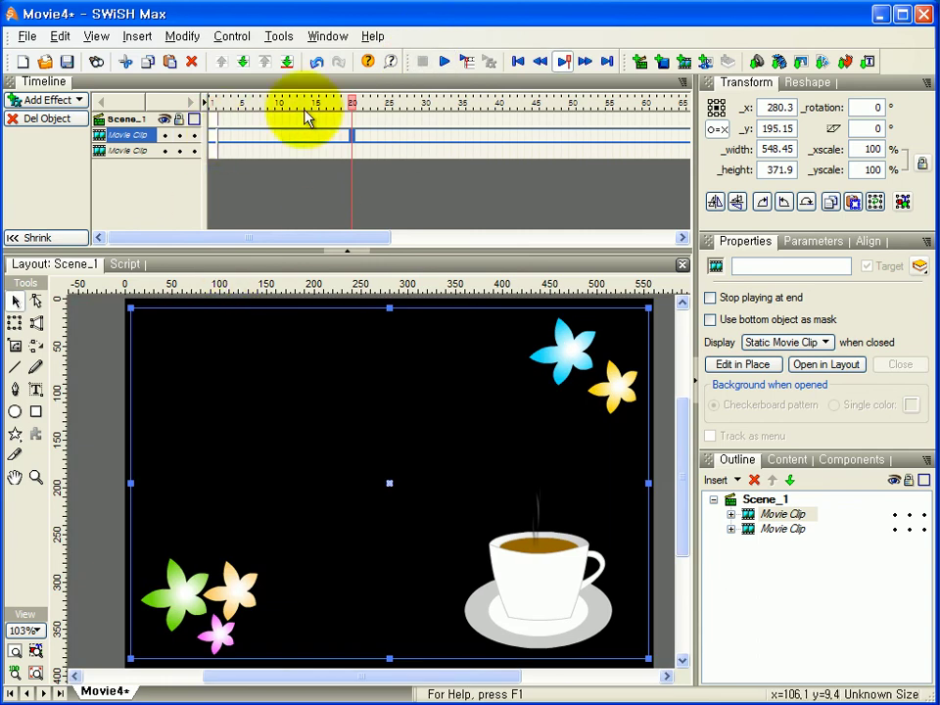
Draw a text box about 373 wide in the upper scene at frame 1 and enter the first line "커피의 본능은 유혹".
click(213, 142)
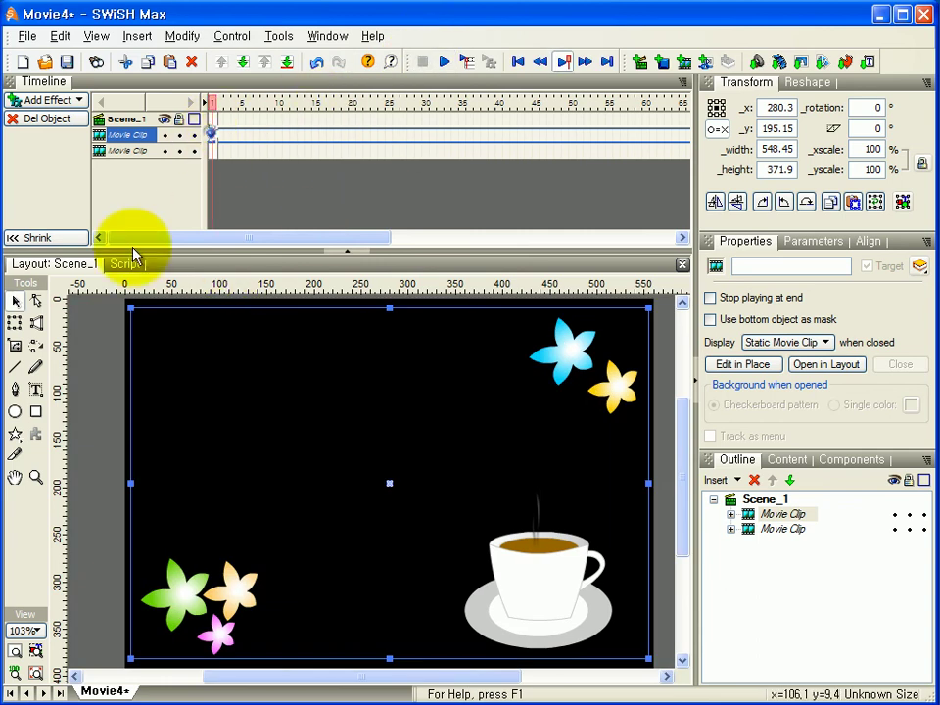
click(38, 392)
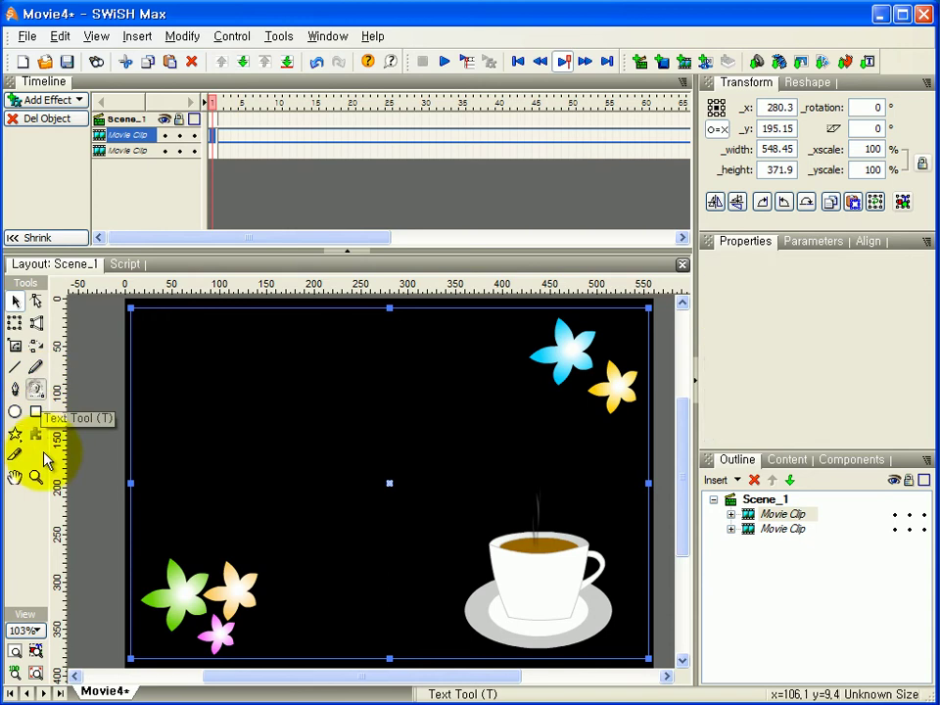
drag(157, 342, 510, 369)
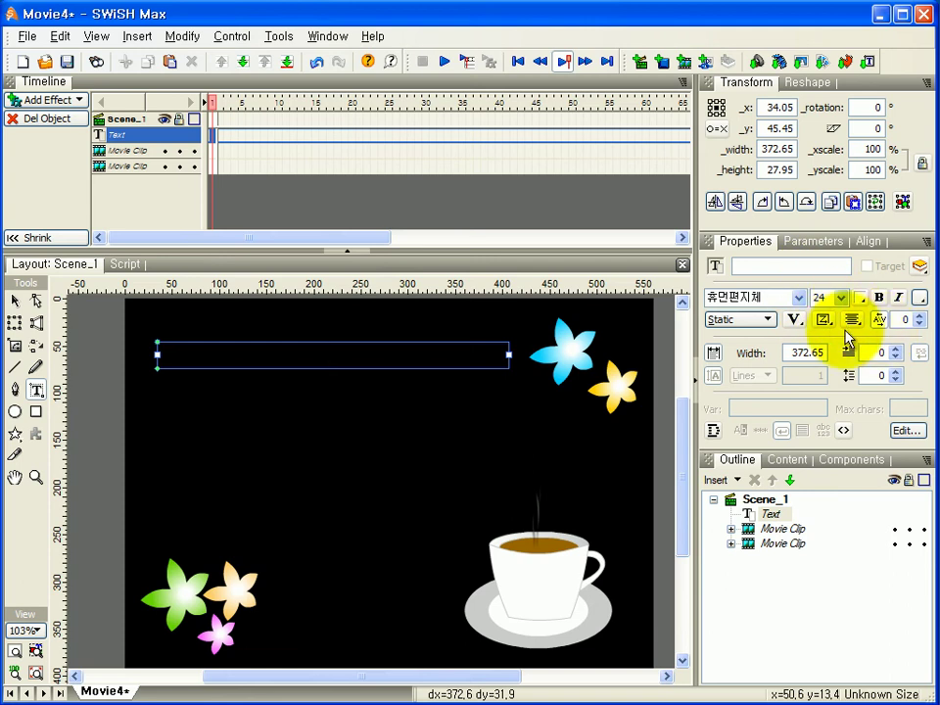
click(906, 430)
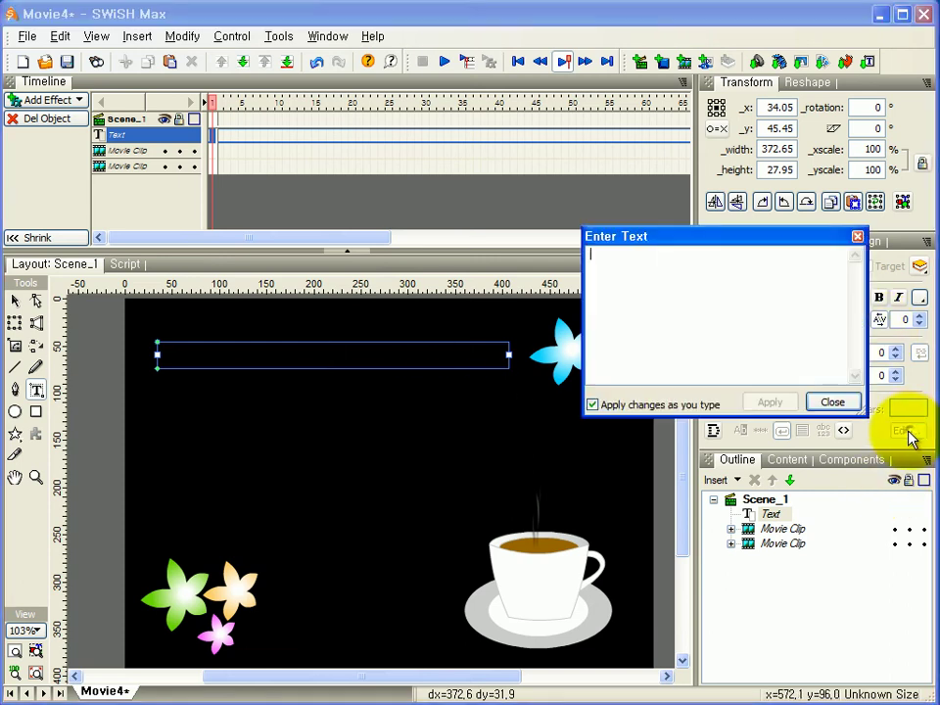
text(커피의 본)
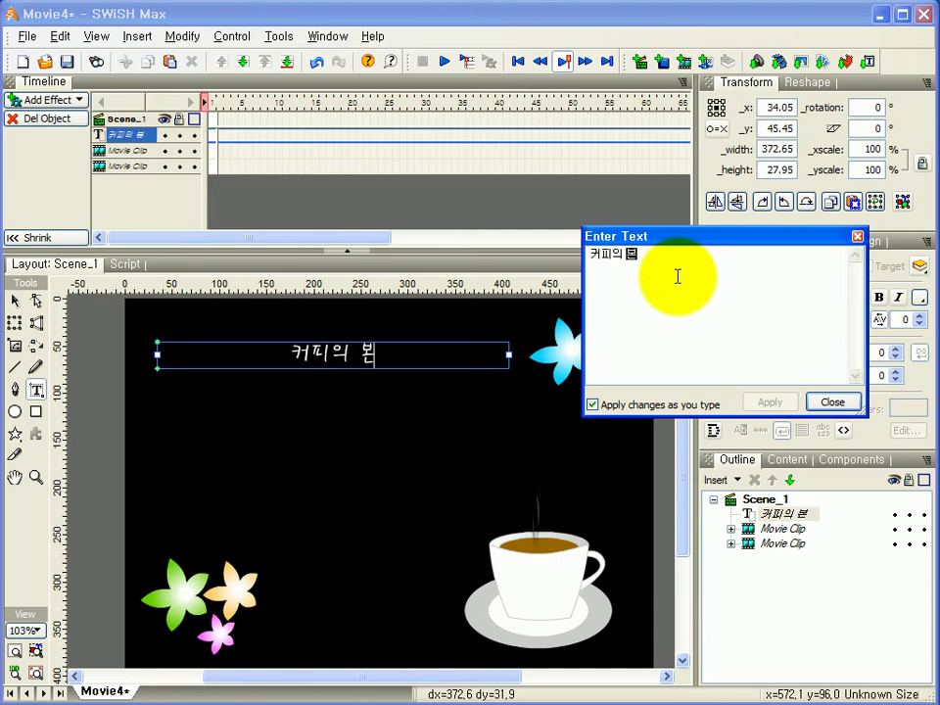
text(능은 유혹)
key(Return)
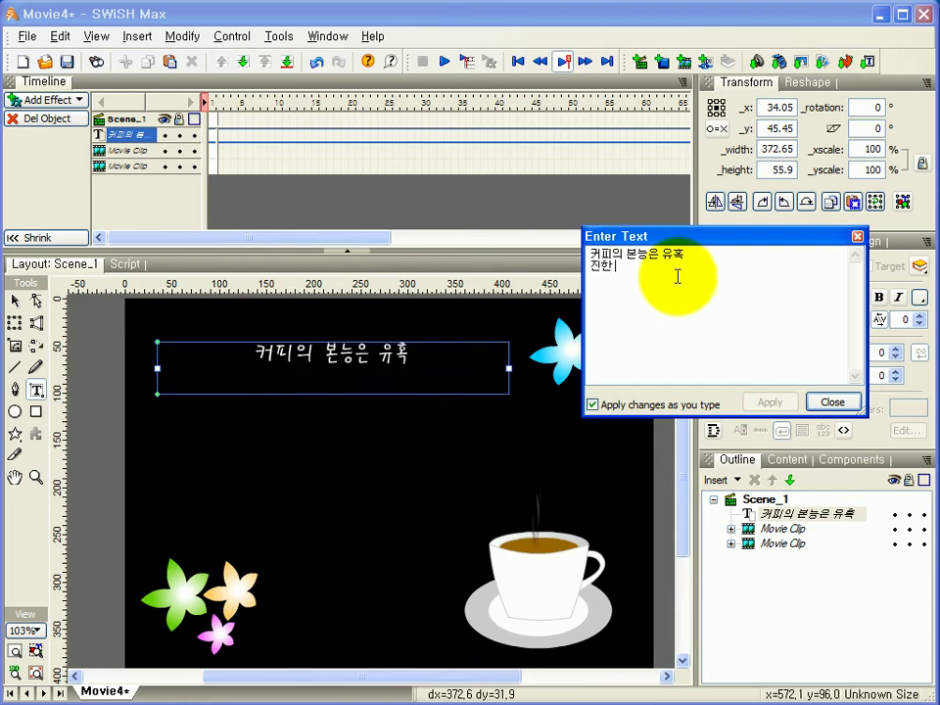
Add the second and third text lines "진한 향기는 와인보다 달콤하고" and "부드러운 맛은 키스보다 황홀하다.".
text(진한 향기는 와인)
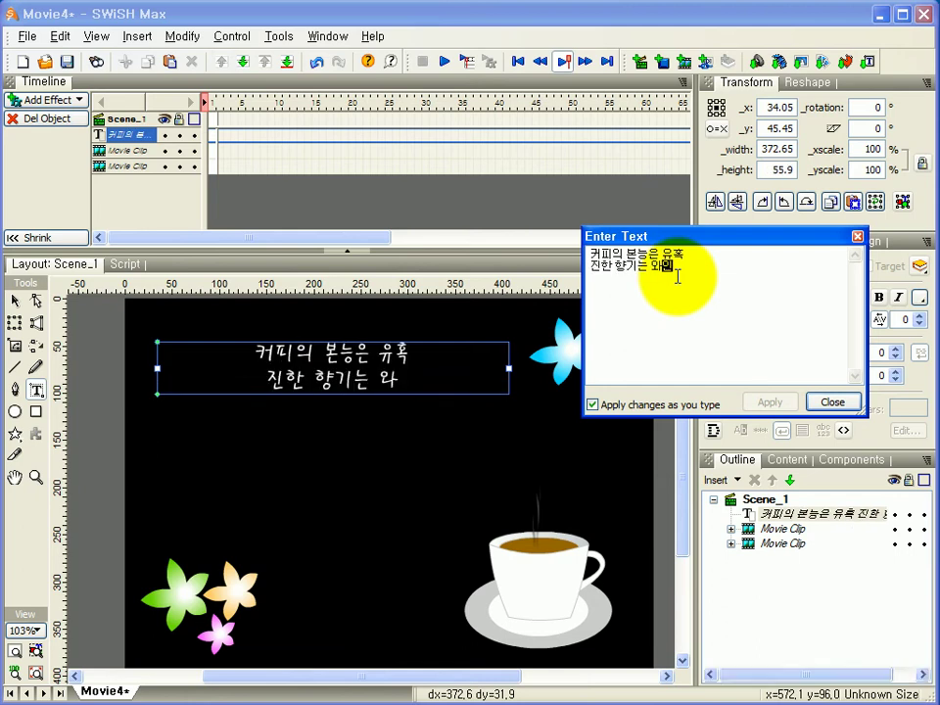
text(보다 달콤하고 )
text(부)
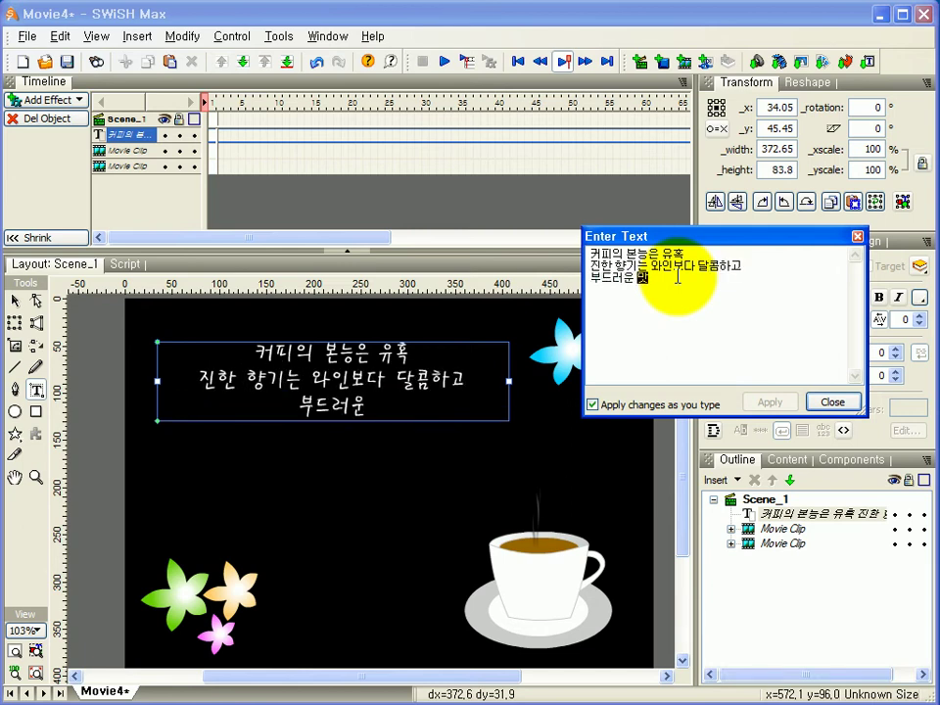
text(드러운 맛은 키스보다)
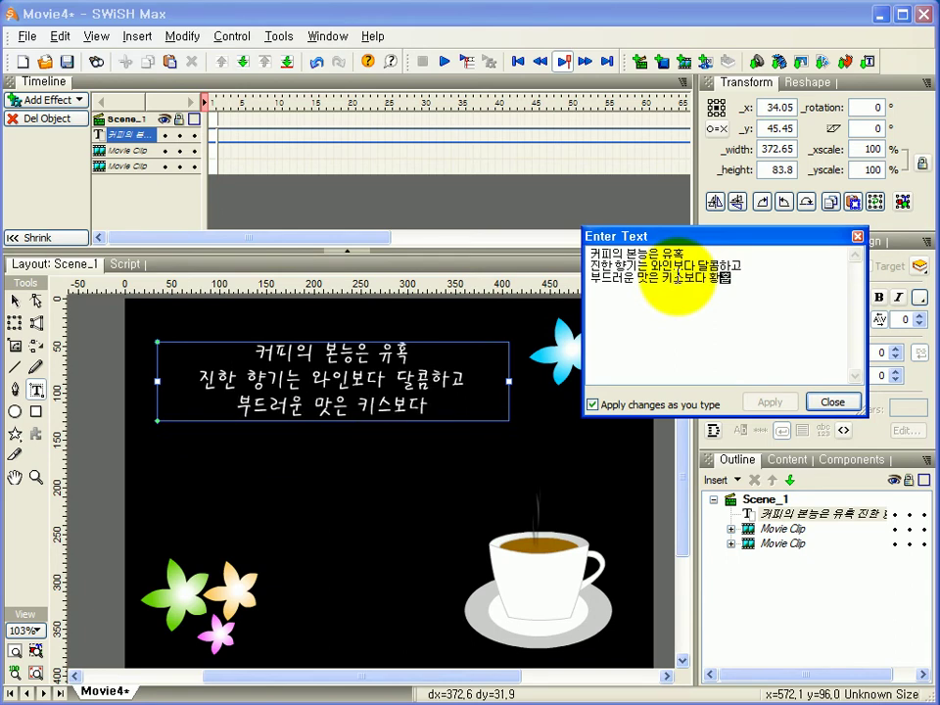
text( 황홀하다.)
key(Return)
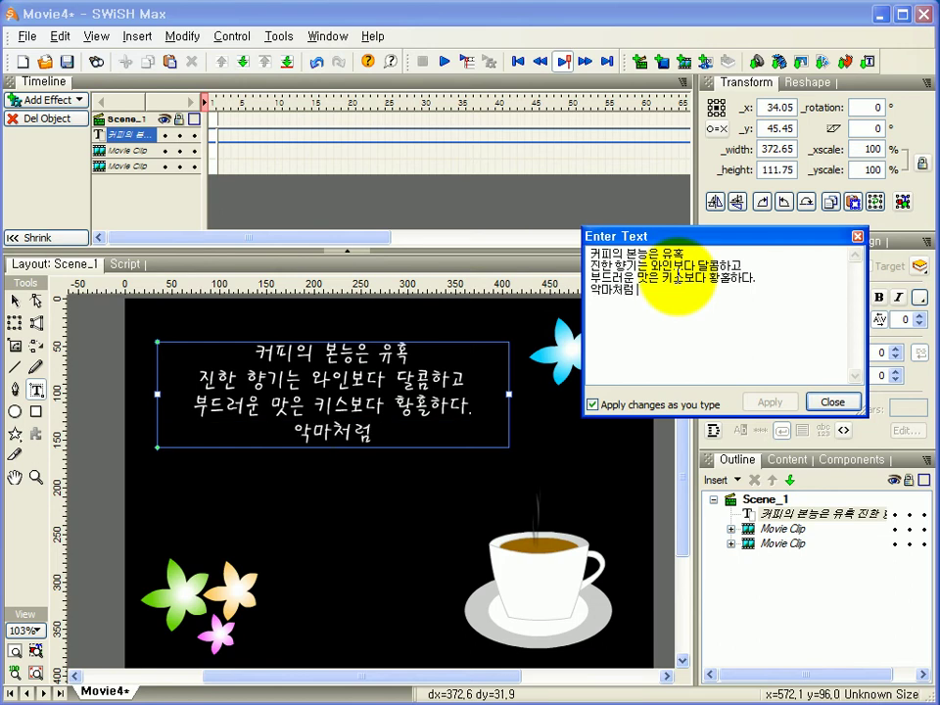
Finish the text with the lines "악마처럼 검고 지옥처럼 뜨거우며" and "사랑처럼 달콤하다." and close the text editor.
text(악마처럼 검고 지옥처럼 뜨거우며)
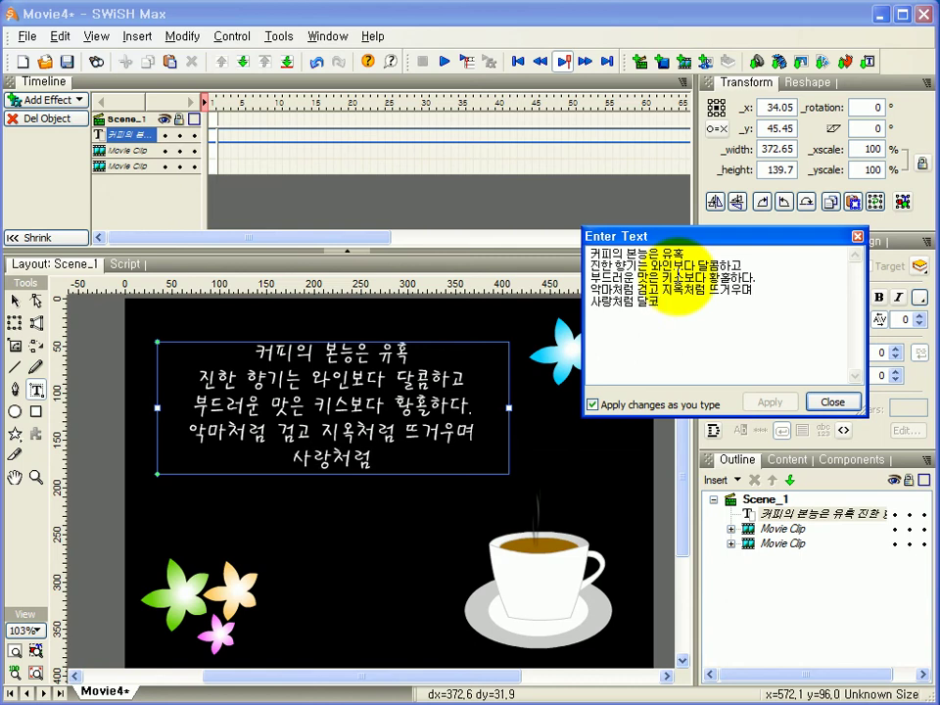
text(다.)
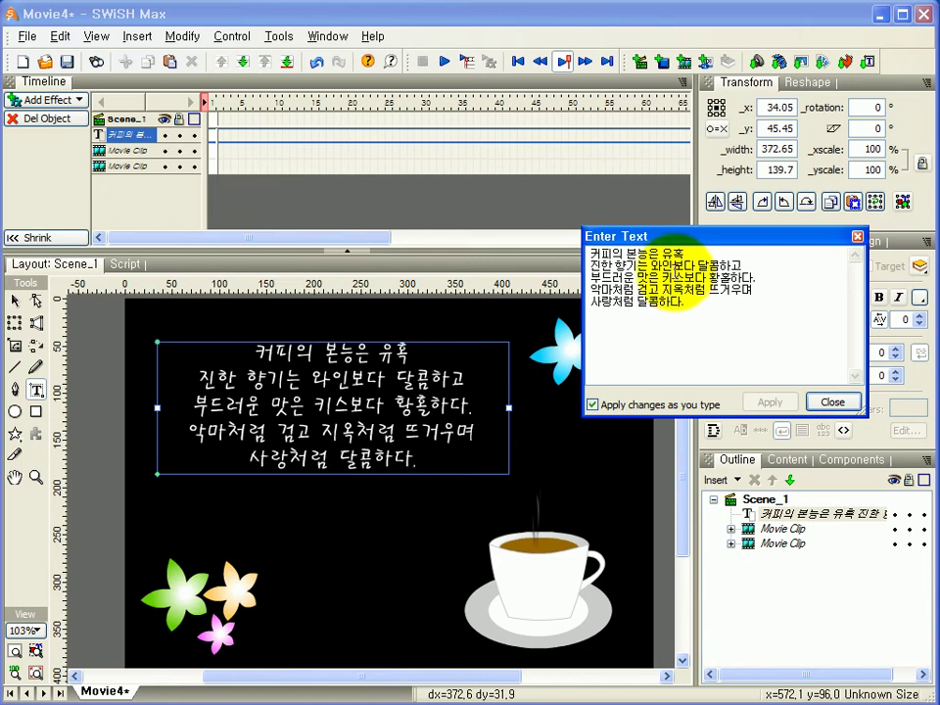
click(833, 402)
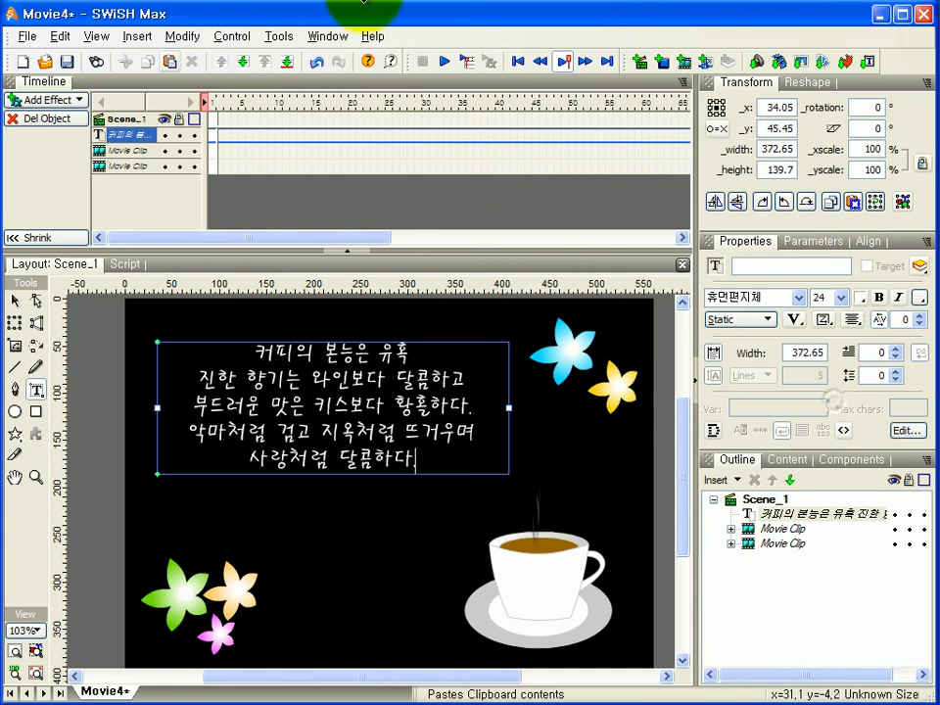
Move the text block slightly down to about x 36, y 59 and apply the Typewriter - Slow appear effect to it.
click(14, 301)
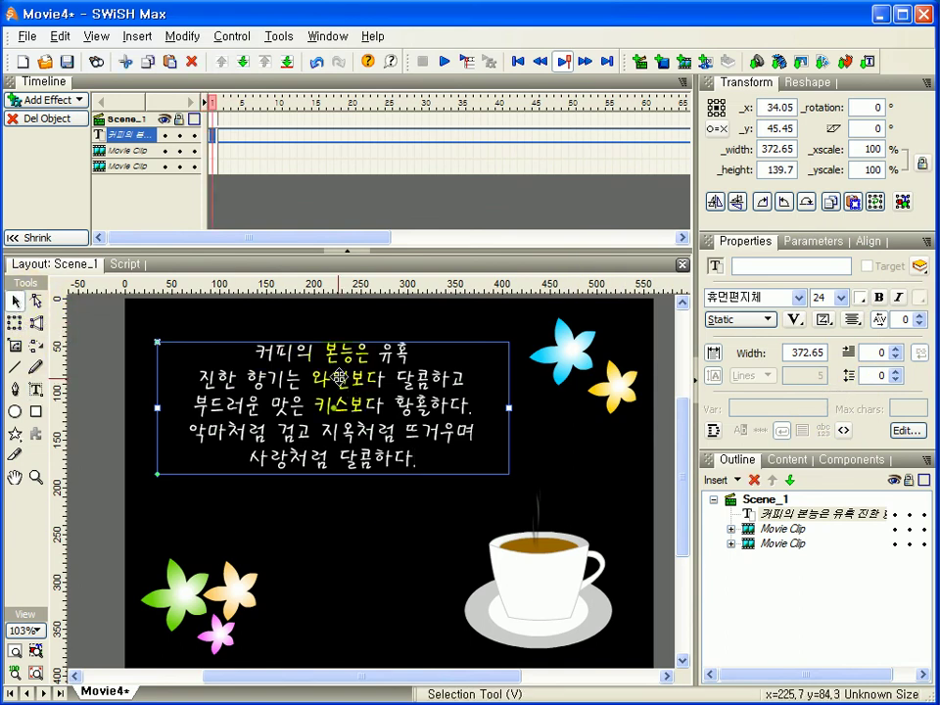
mouse_move(345, 376)
mouse_down()
mouse_move(347, 396)
mouse_move(346, 388)
mouse_up()
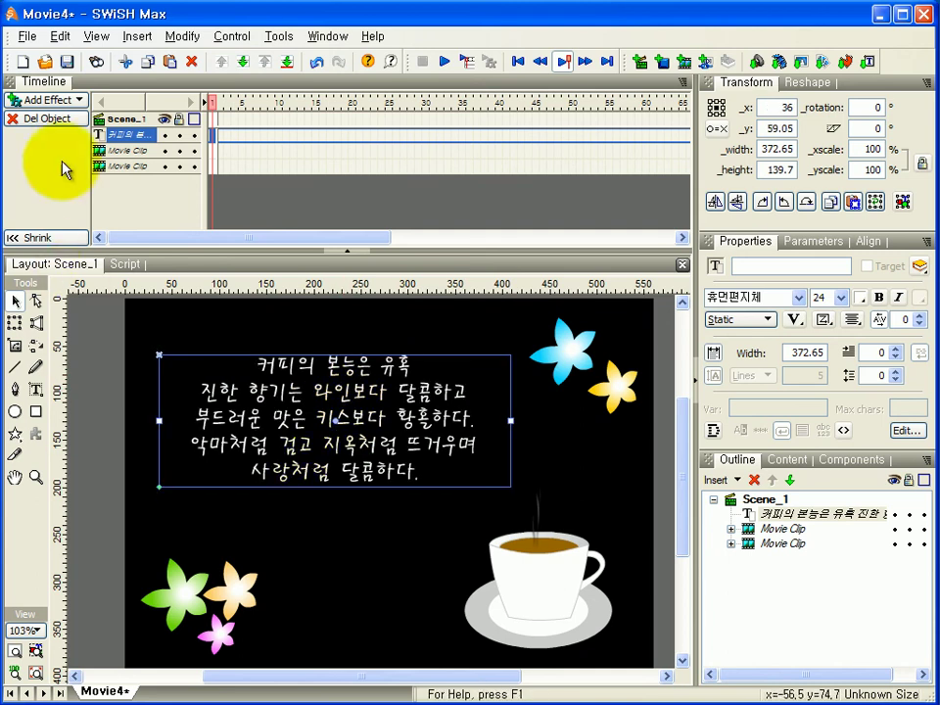
click(65, 104)
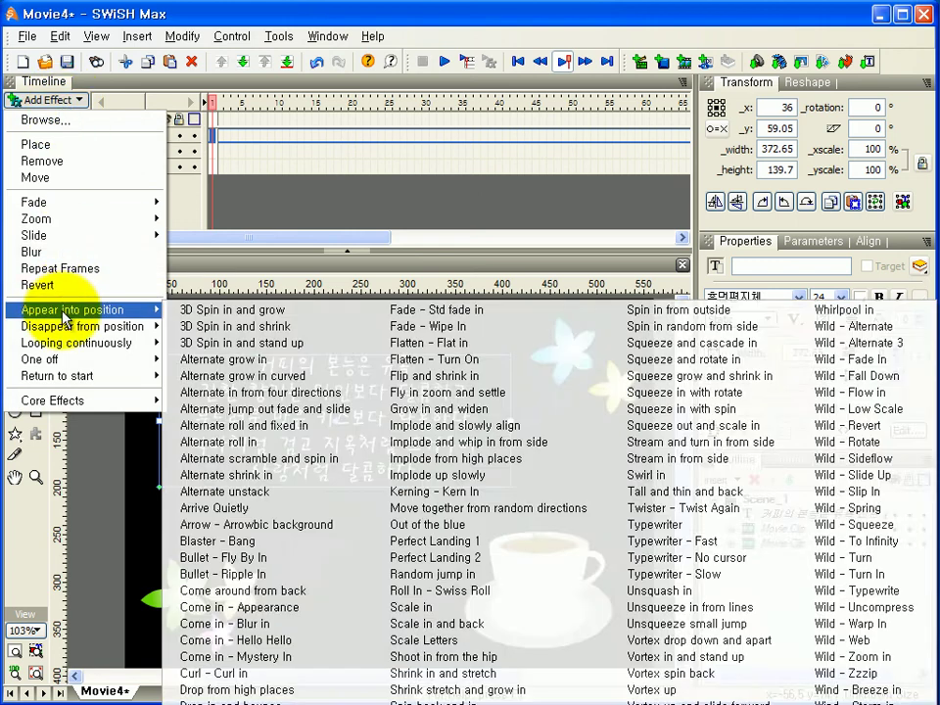
mouse_move(68, 312)
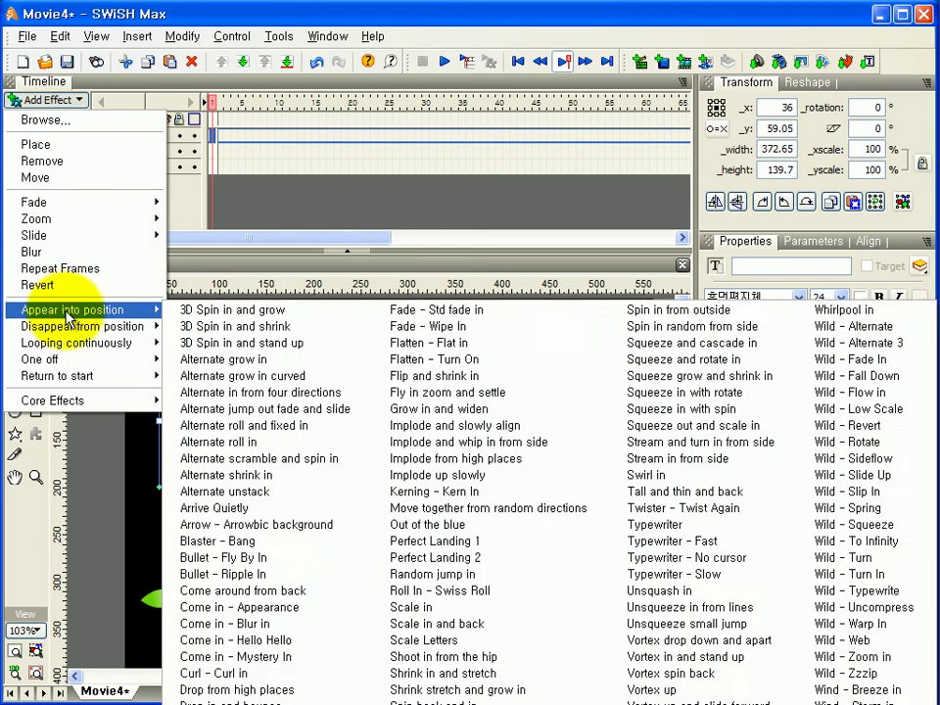
click(686, 577)
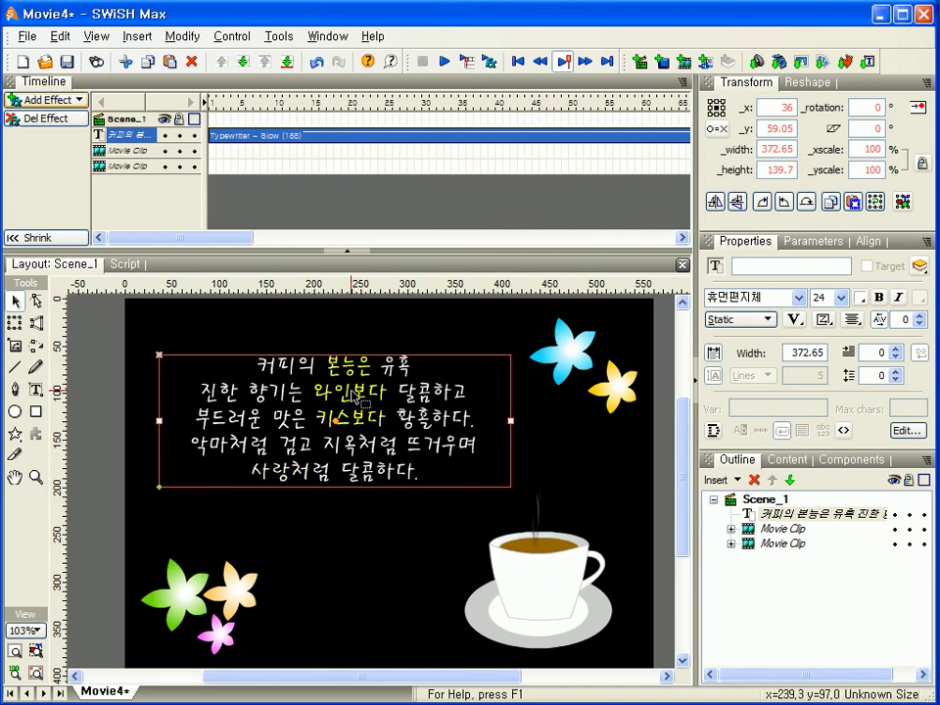
Play the scene to check the typewriter effect on the text, then stop playback.
click(443, 62)
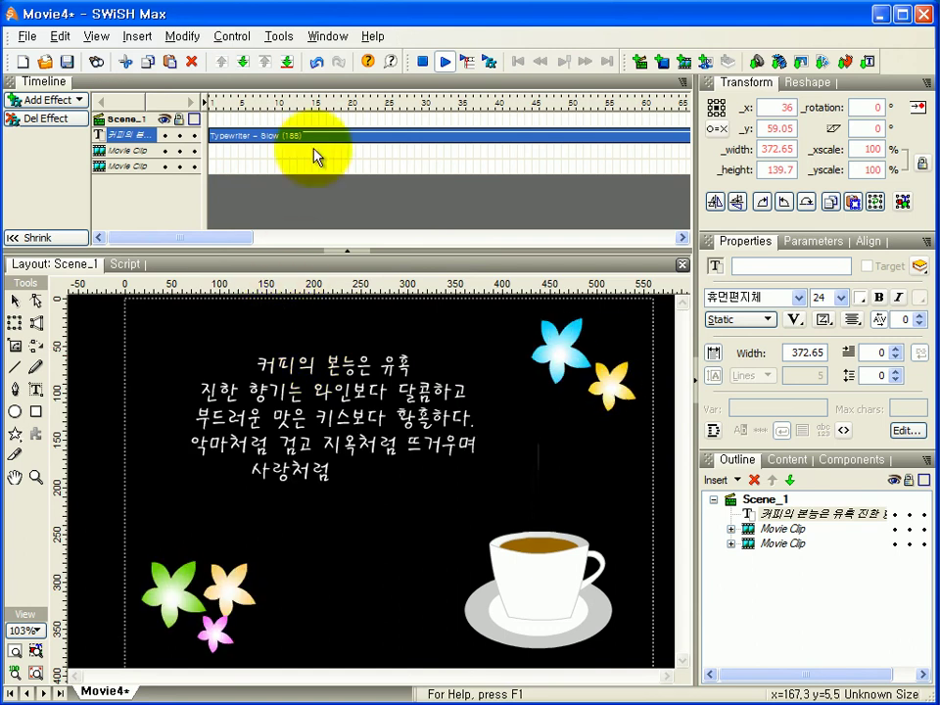
click(429, 61)
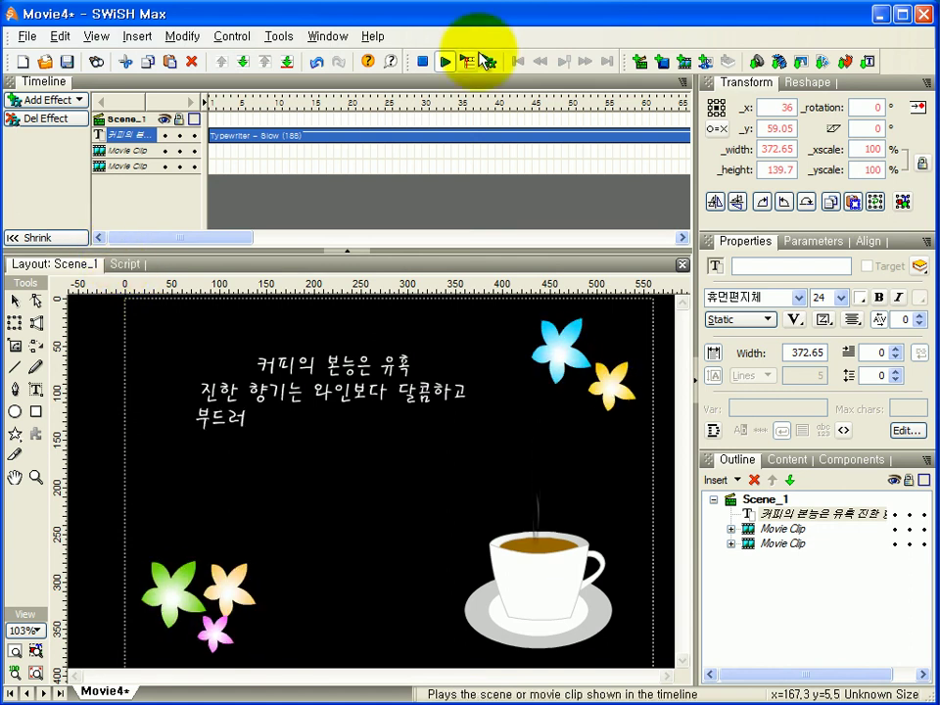
click(422, 64)
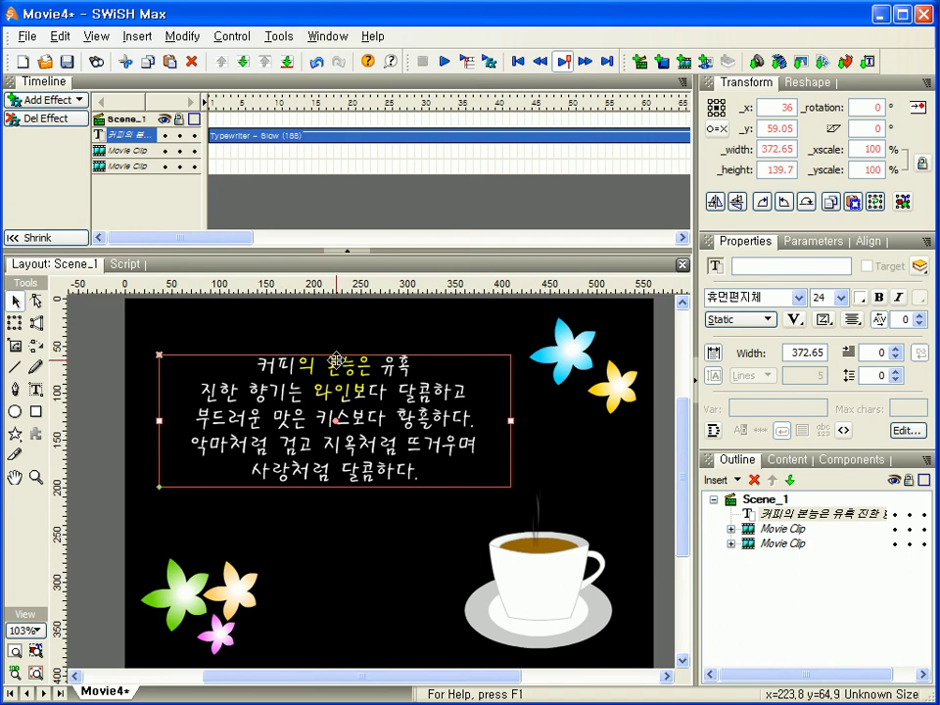
Group the text as a movie clip set to stop playing at its end, and preview the scene.
right_click(335, 359)
mouse_move(387, 478)
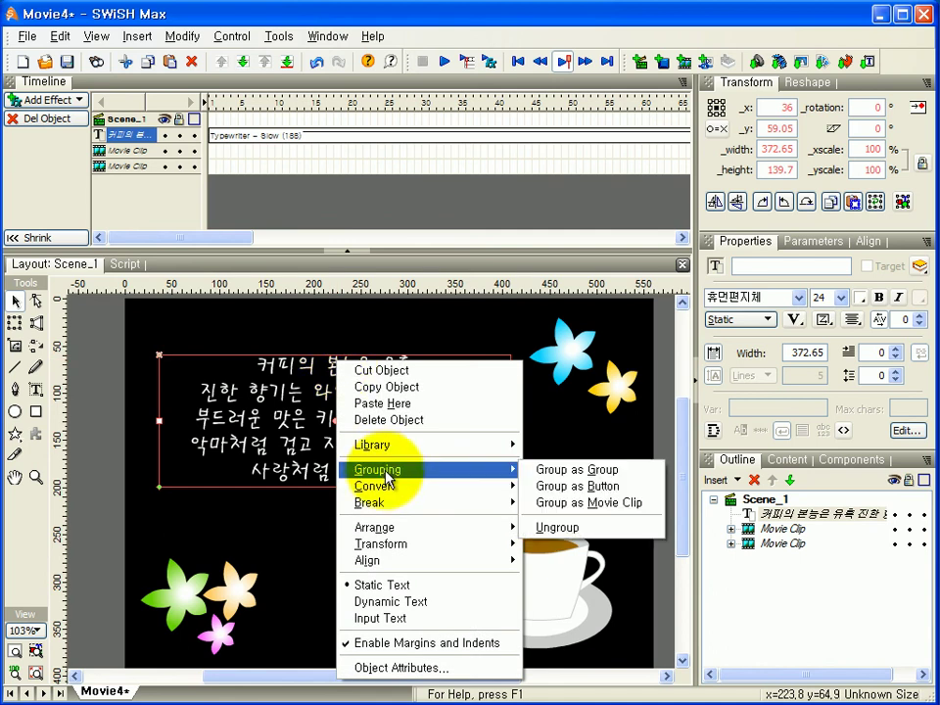
click(582, 505)
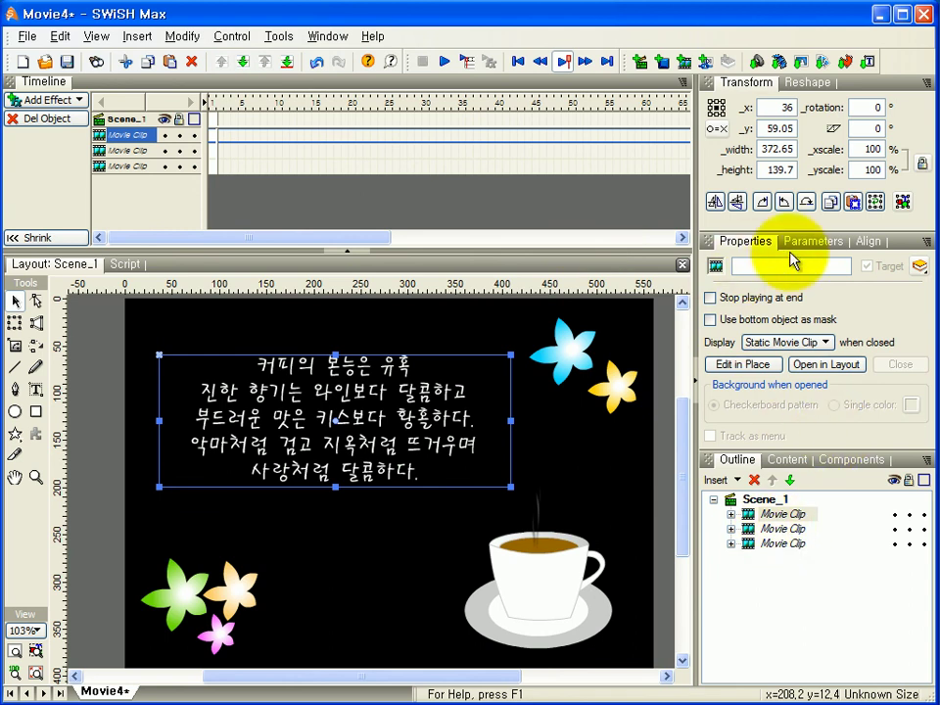
click(709, 298)
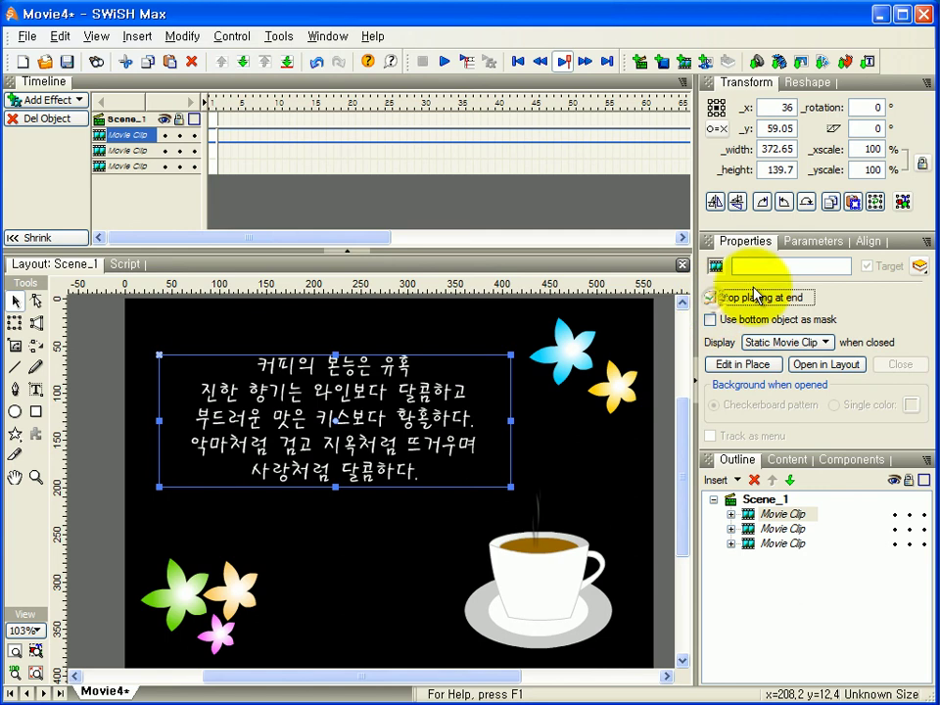
click(444, 61)
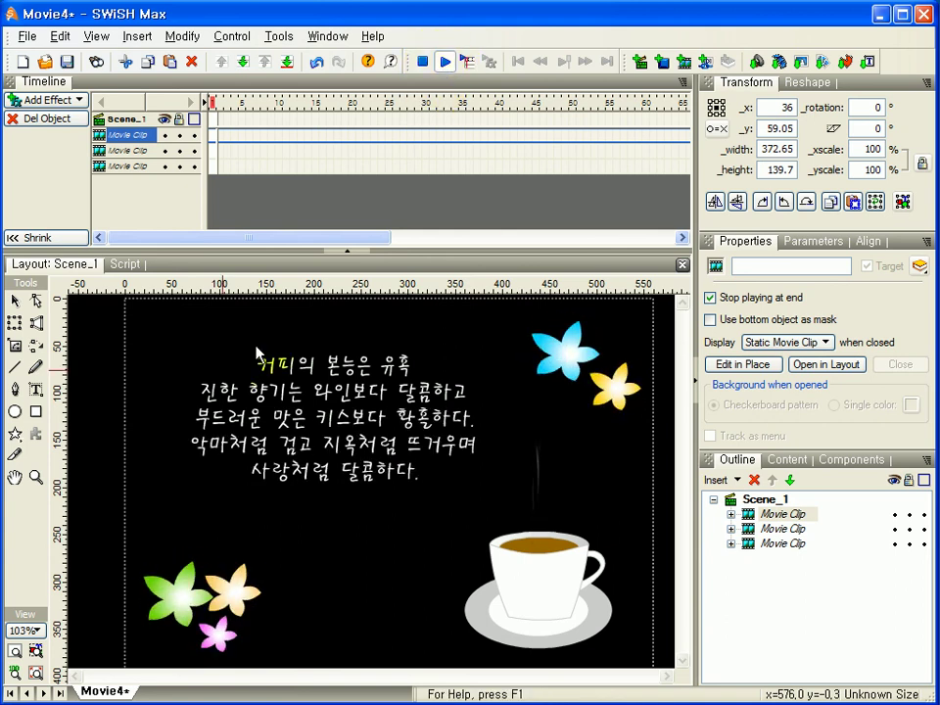
Stop the scene preview and save the movie as "커피잔만들기애니메이션" in the 스위시작업파일 folder.
click(423, 63)
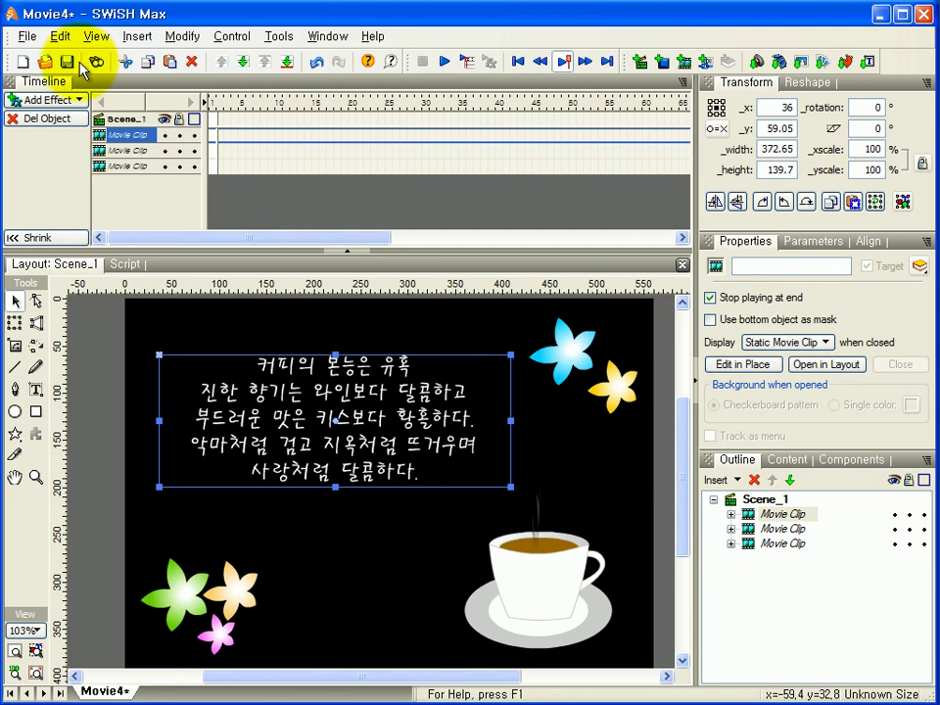
click(68, 62)
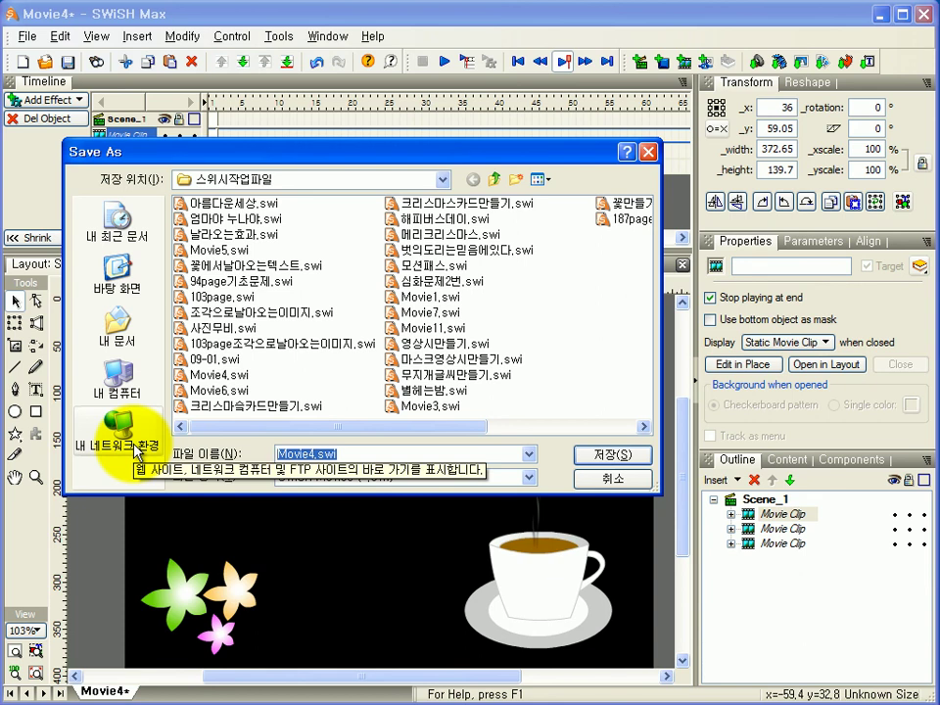
text(ㅋ커)
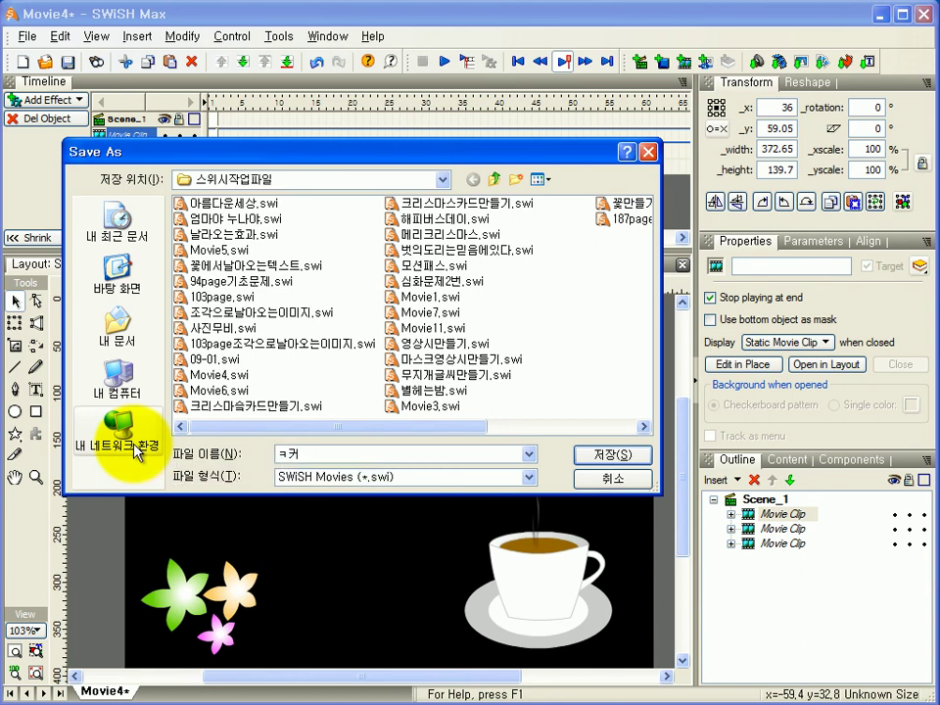
text(피잔빌)
text(들기애니메)
text(이션)
click(599, 454)
Export the finished coffee movie as an SWF file.
click(27, 36)
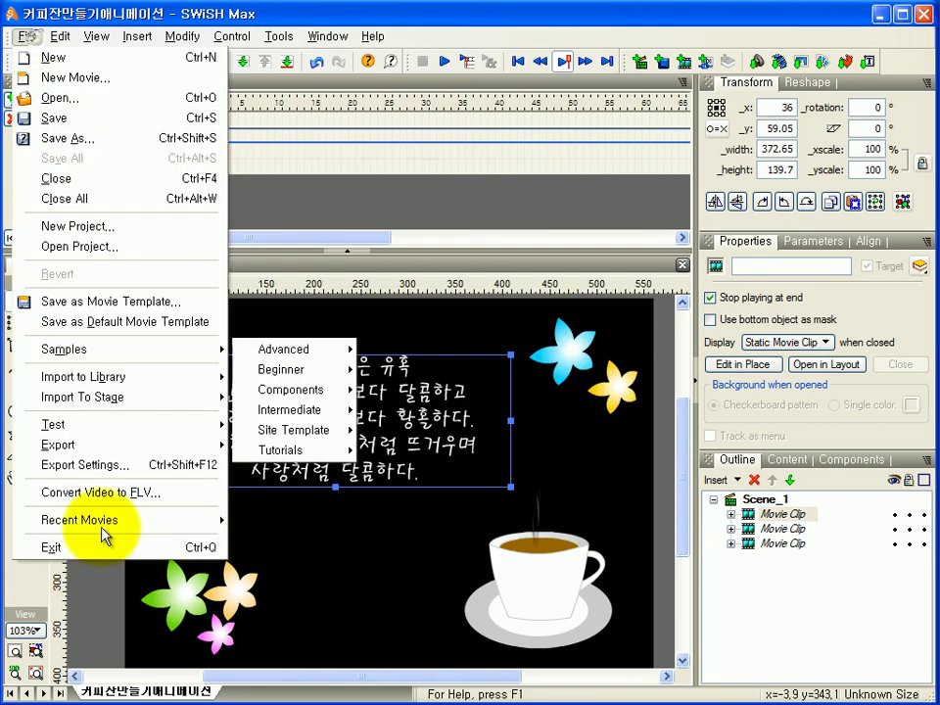
mouse_move(94, 445)
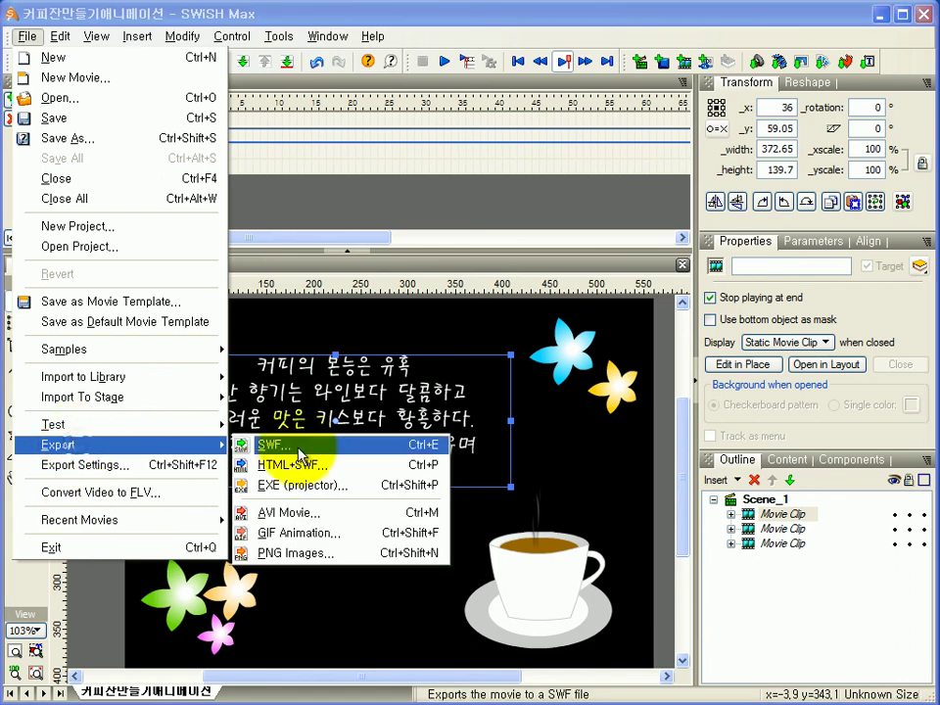
click(299, 450)
click(617, 431)
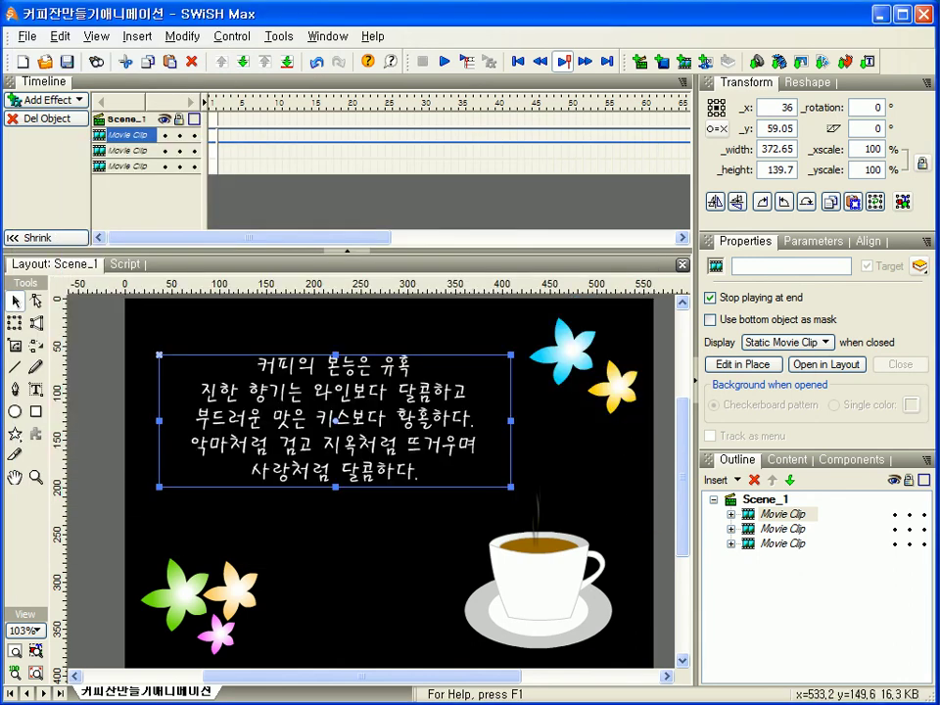